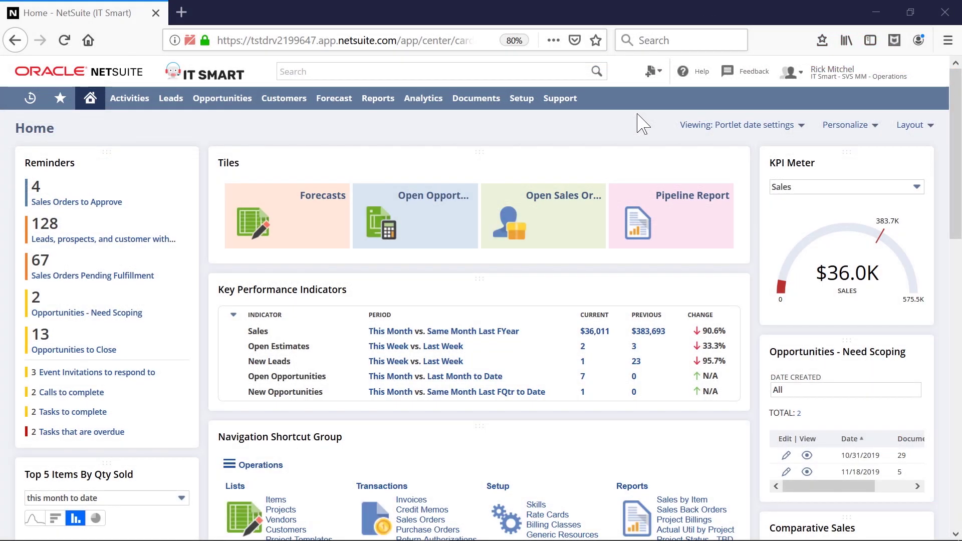
- From the Sales Orders to Approve list, open Greenwood Consulting's order 447 dated 12/2/2019
mouse_move(806, 83)
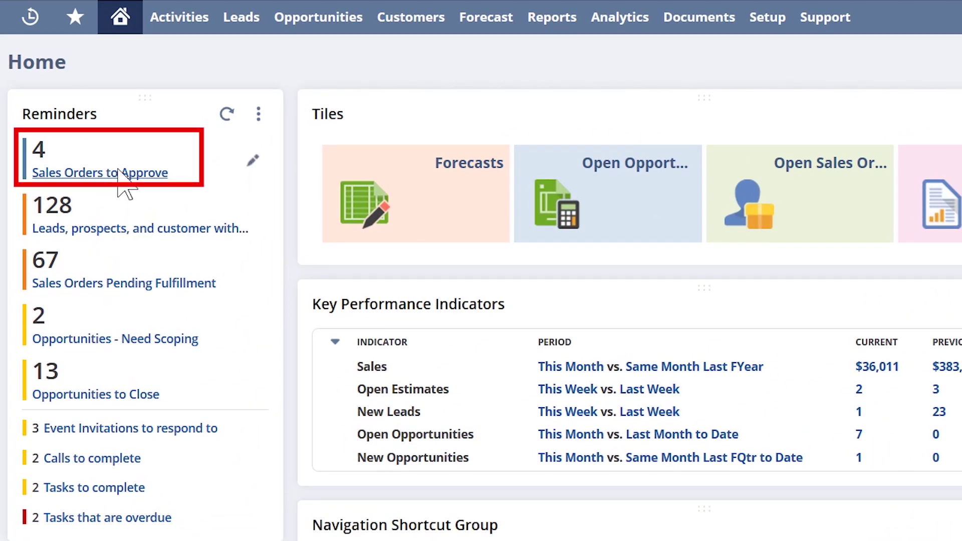
click(120, 175)
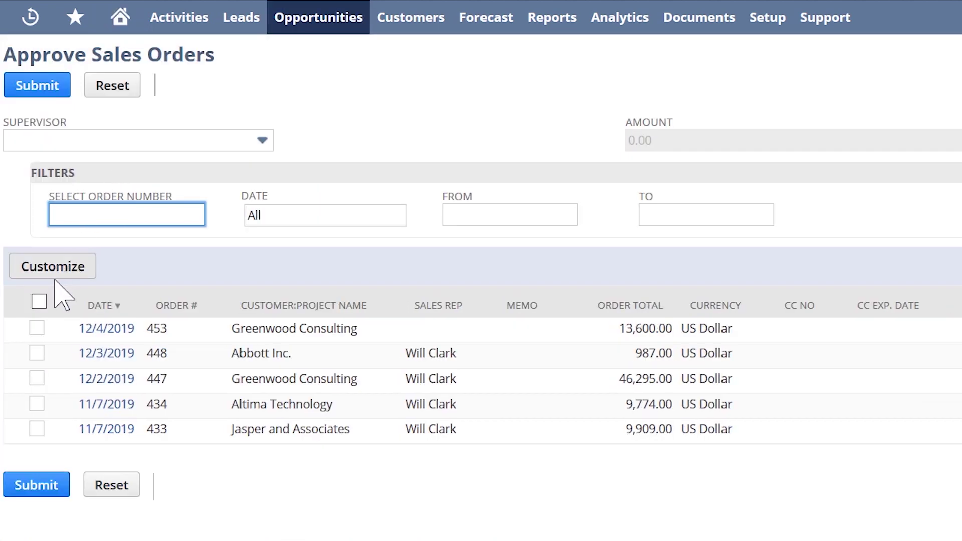
click(38, 301)
click(39, 302)
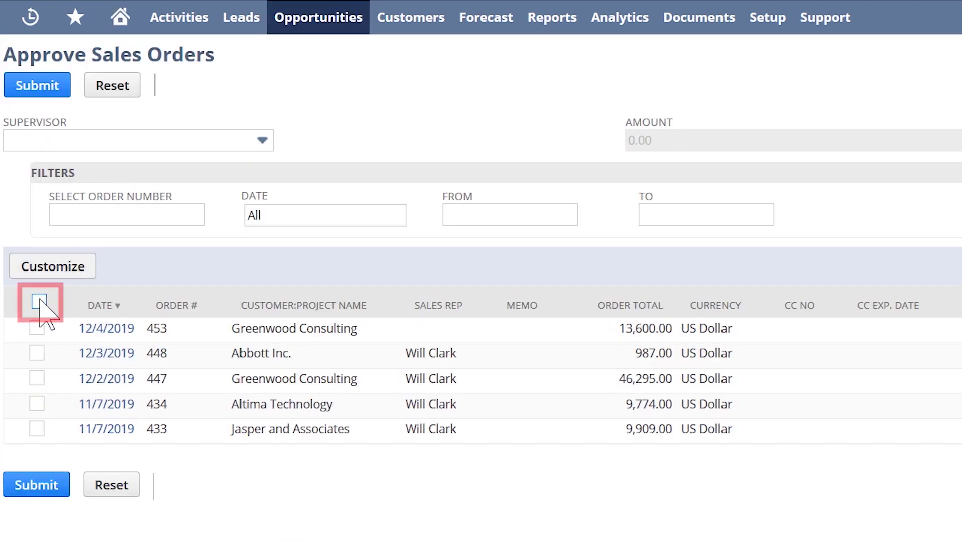
click(102, 379)
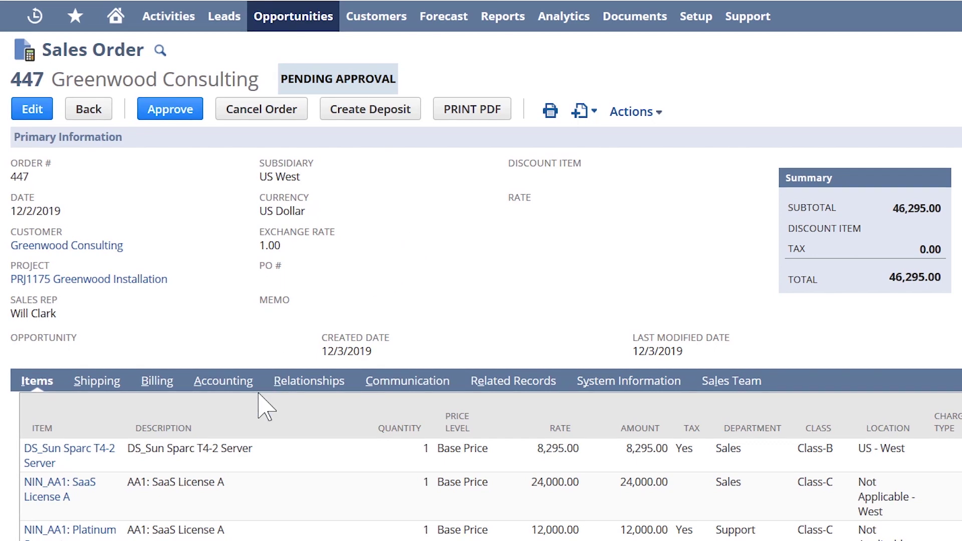
- Review order 447's item lines and approve it, generating purchase order 229
scroll(261, 401, down, 2)
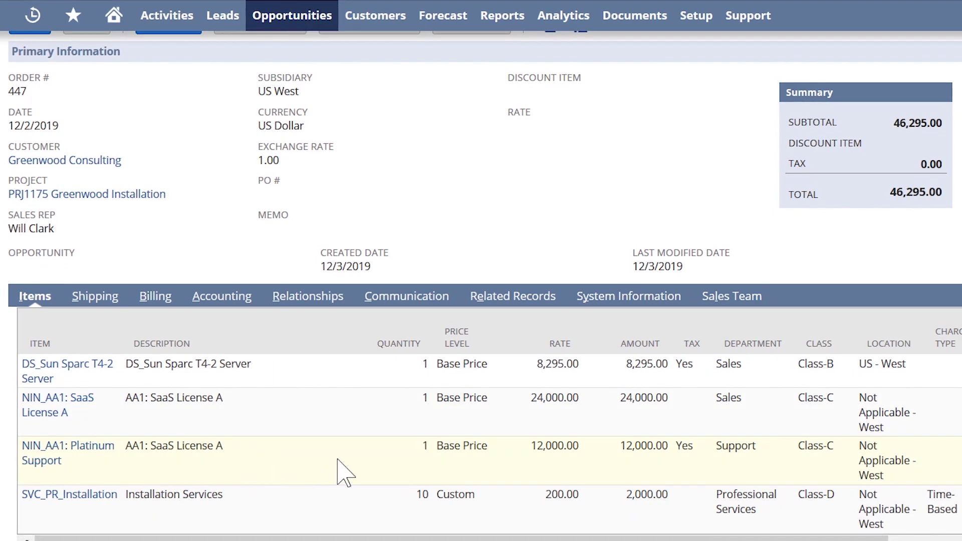
scroll(486, 451, right, 5)
scroll(274, 368, up, 3)
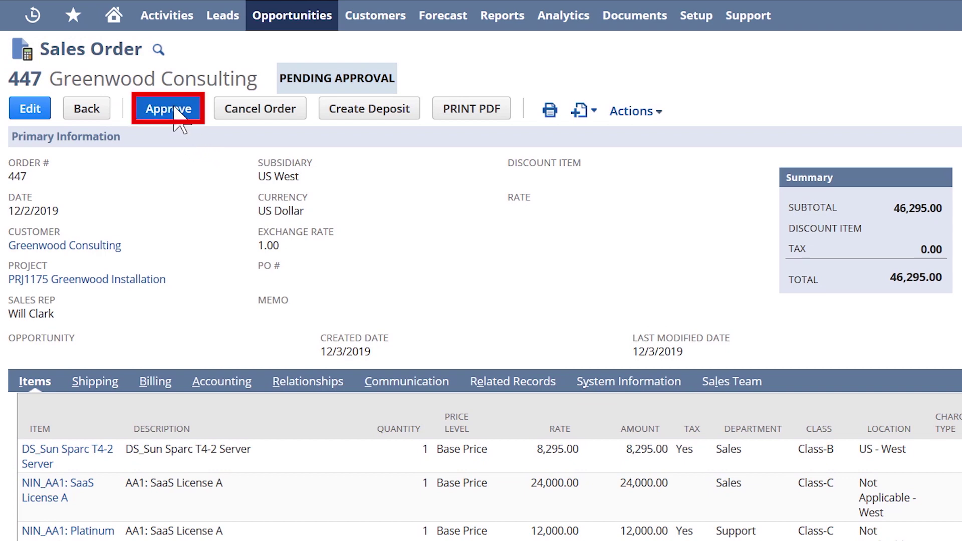
click(174, 108)
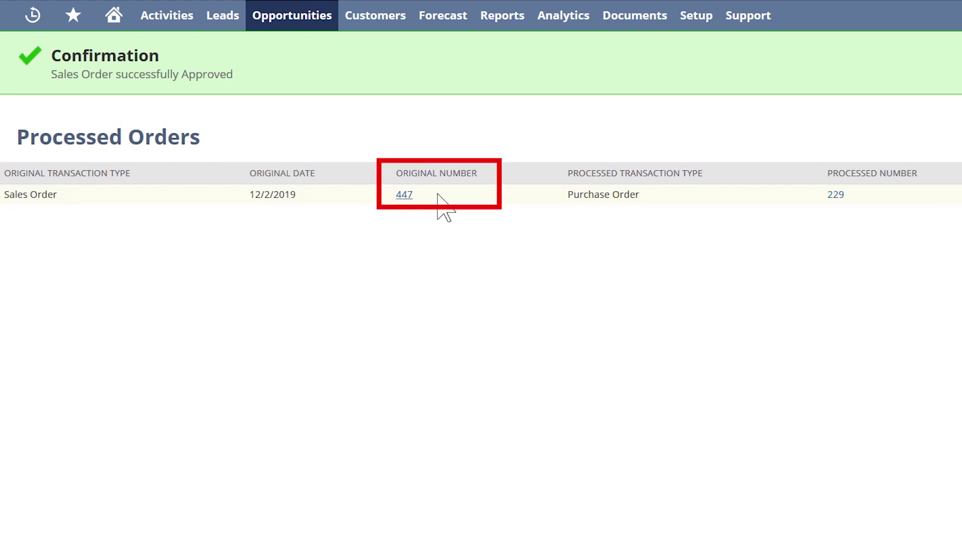
- Save item fulfillment 381 as Shipped and open drop-ship purchase order 229
click(835, 196)
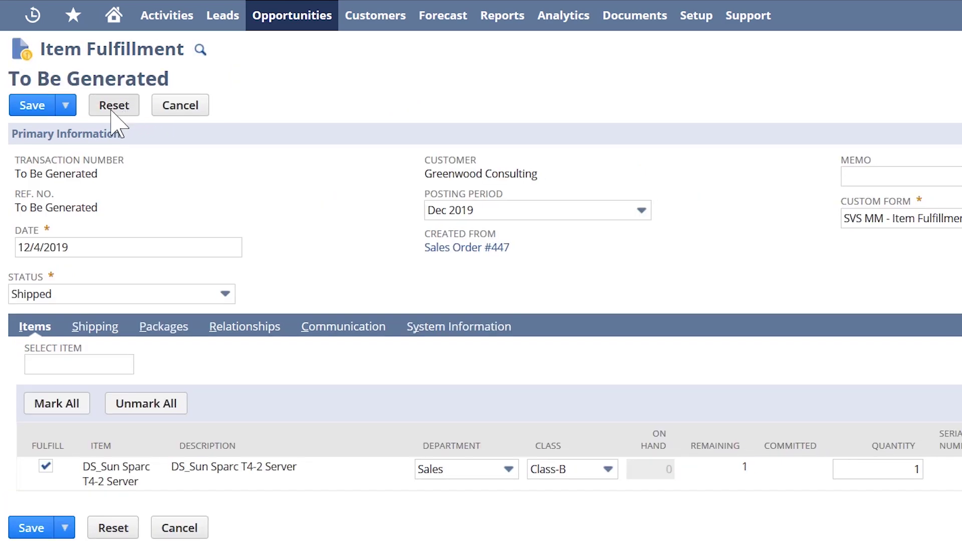
click(38, 110)
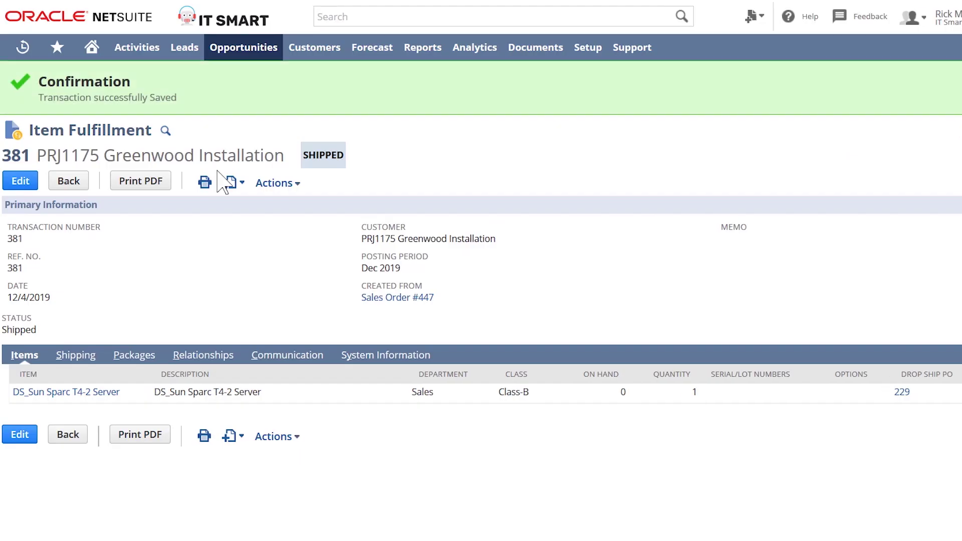
click(902, 392)
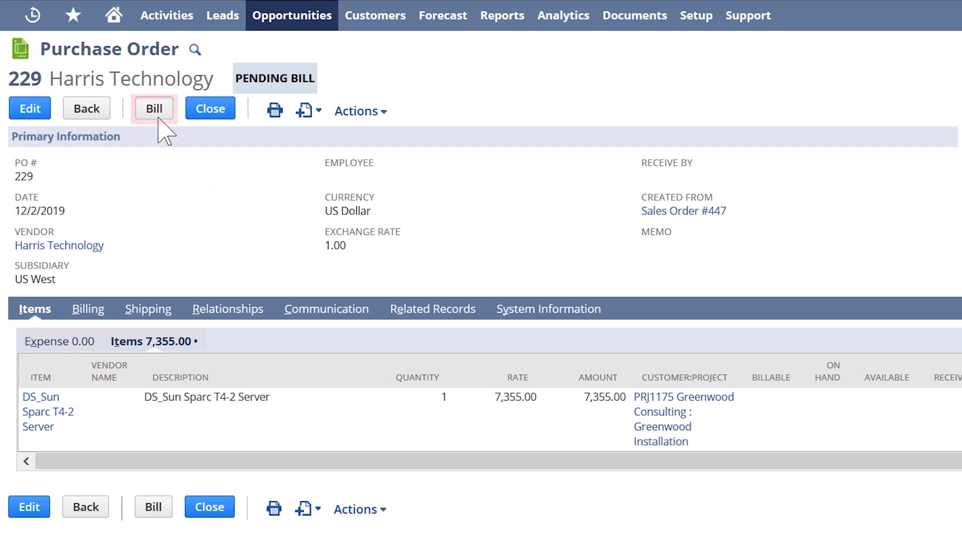
- Save a vendor bill for PO 229 with reference INV123, then switch to the Accounts Receivable role
click(154, 109)
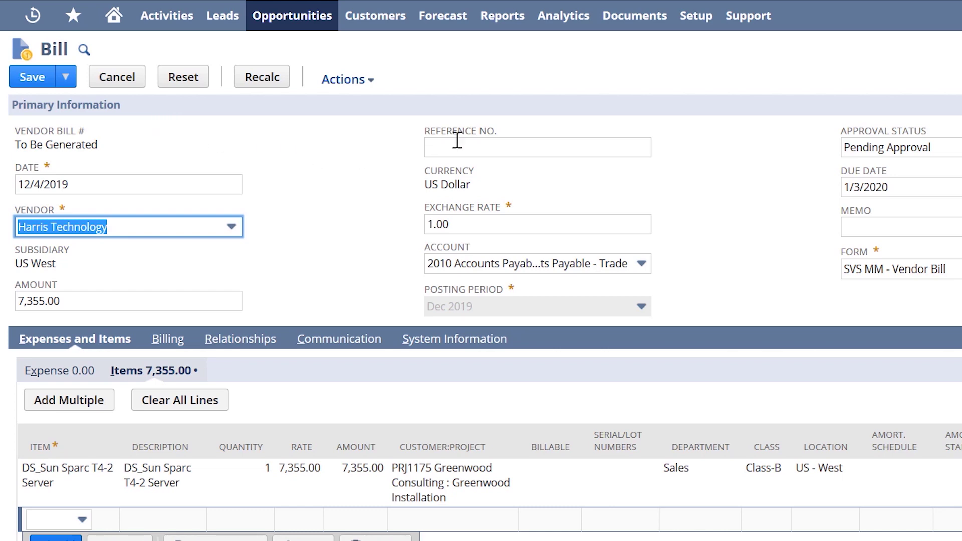
click(501, 146)
text(INV123)
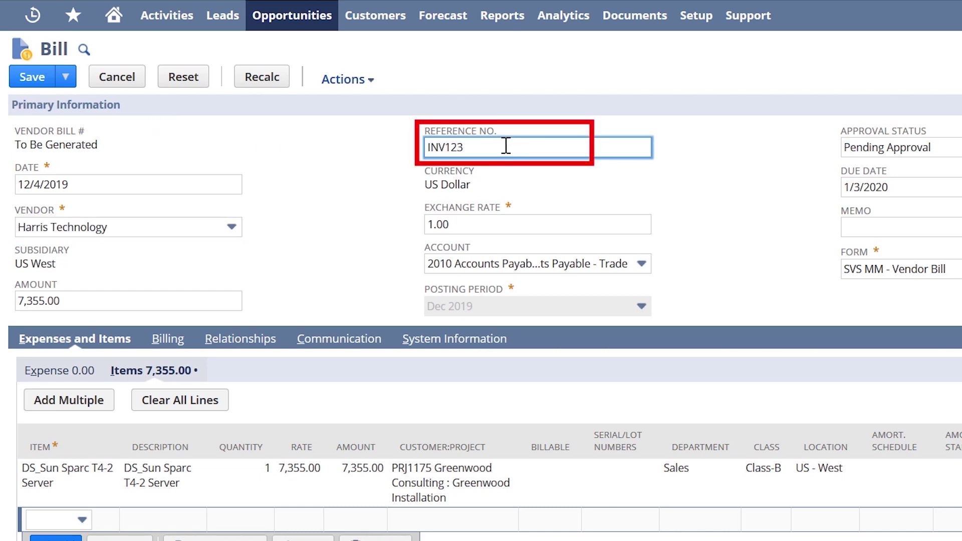
click(315, 340)
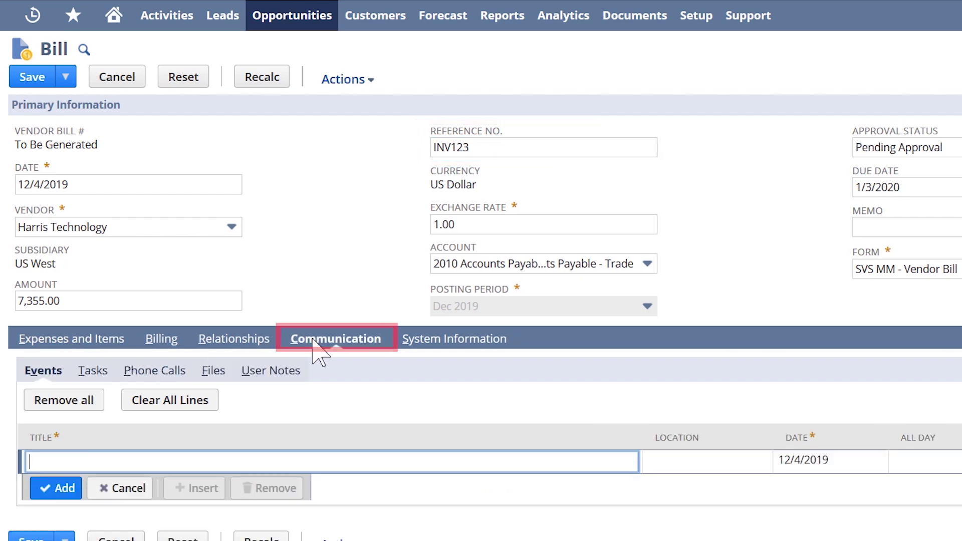
click(211, 371)
mouse_move(218, 462)
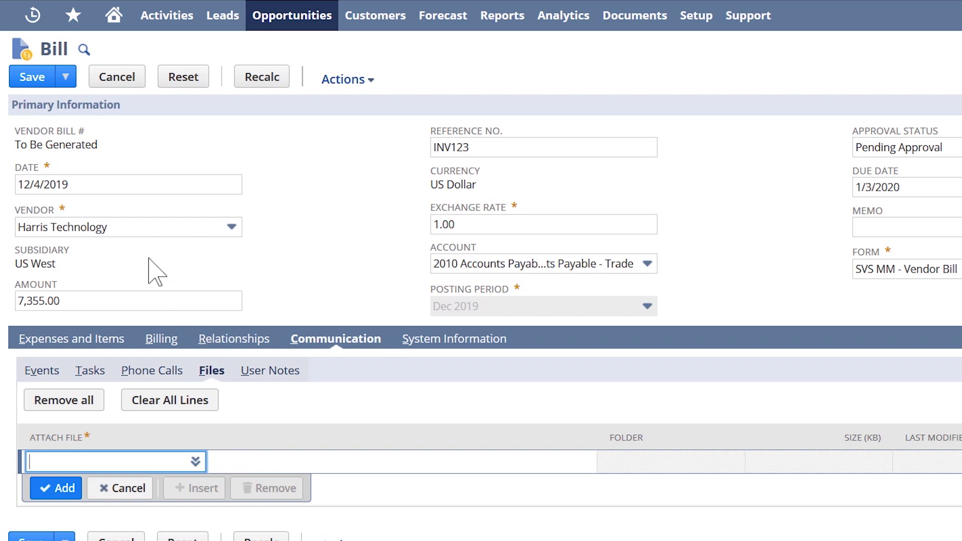
click(29, 82)
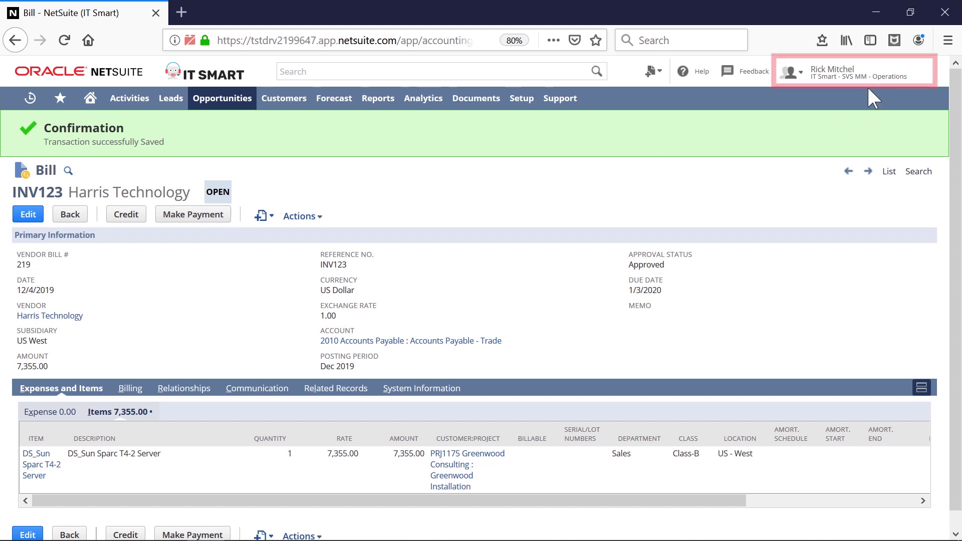
mouse_move(866, 80)
click(842, 211)
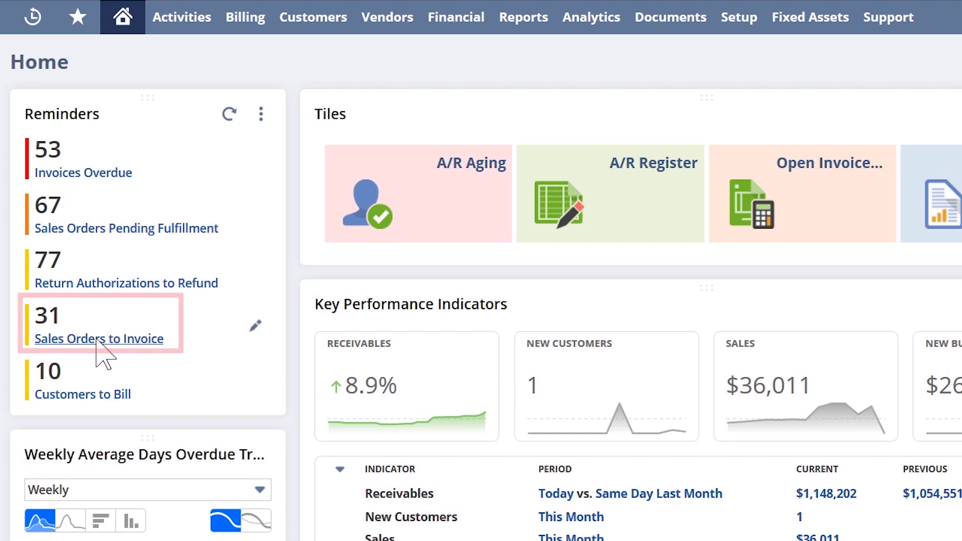
- Open the 12/4/2019 Invoice Sales Orders list with all listed orders unmarked
click(98, 340)
click(202, 44)
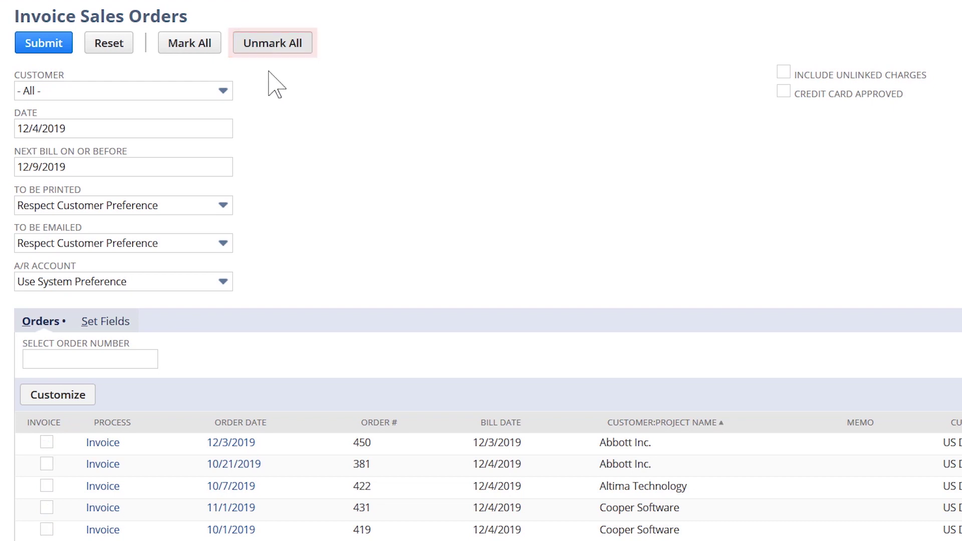
- Find order 447 by number and start its 11,295.00 invoice for Greenwood Consulting
click(108, 357)
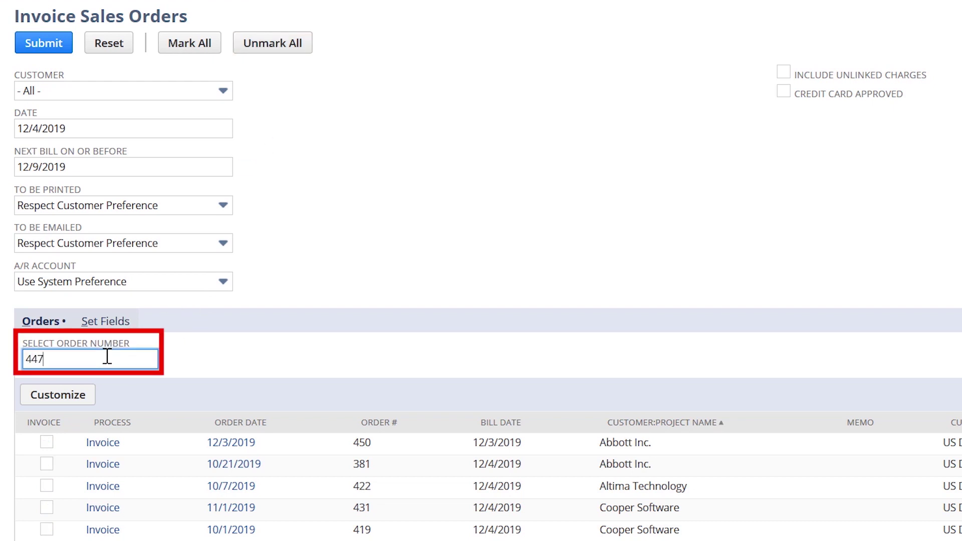
key(Tab)
scroll(193, 426, down, 5)
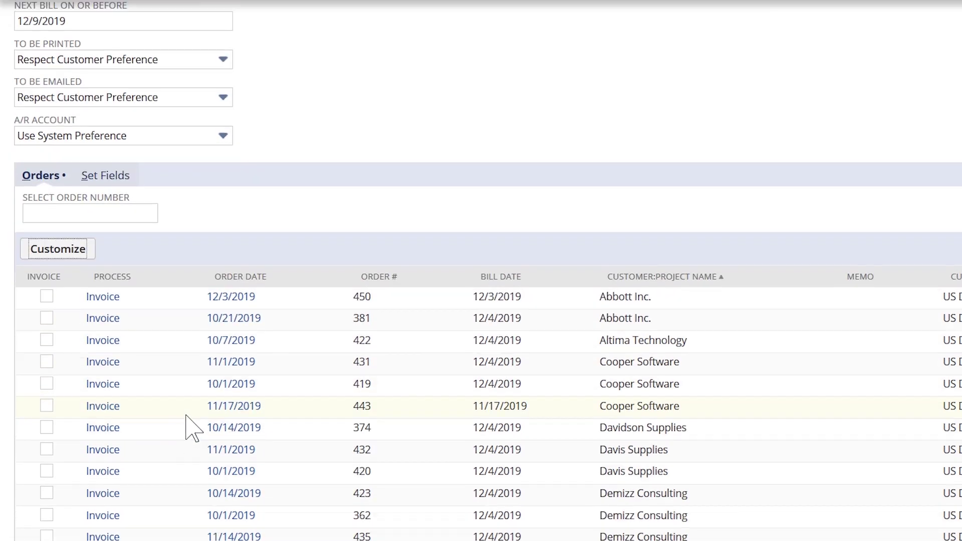
scroll(183, 409, down, 7)
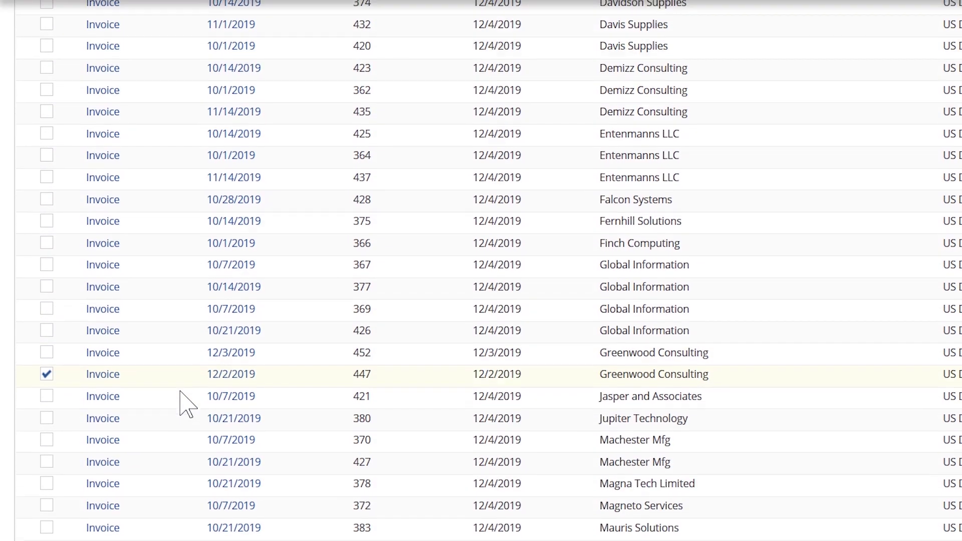
click(102, 373)
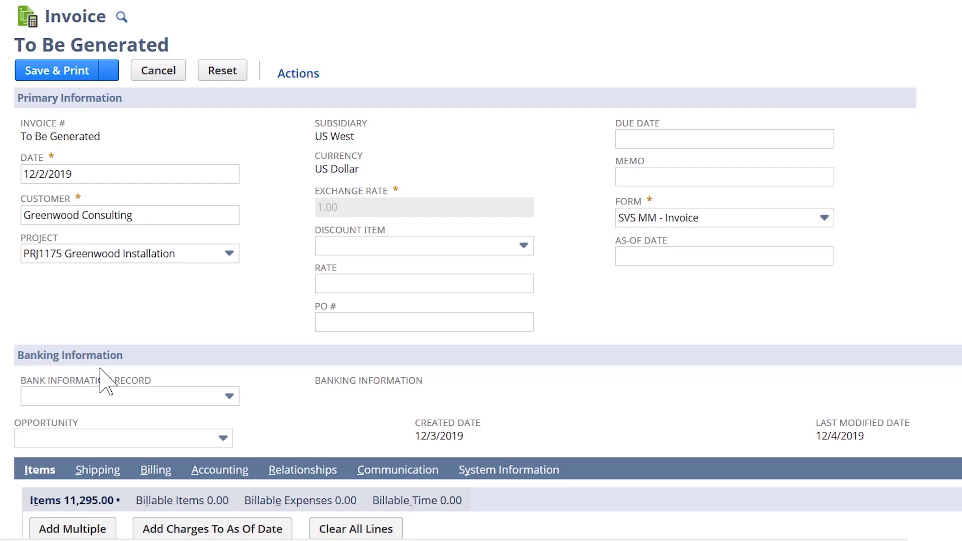
- Save the 11,295.00 Greenwood Consulting invoice without printing
scroll(105, 381, down, 5)
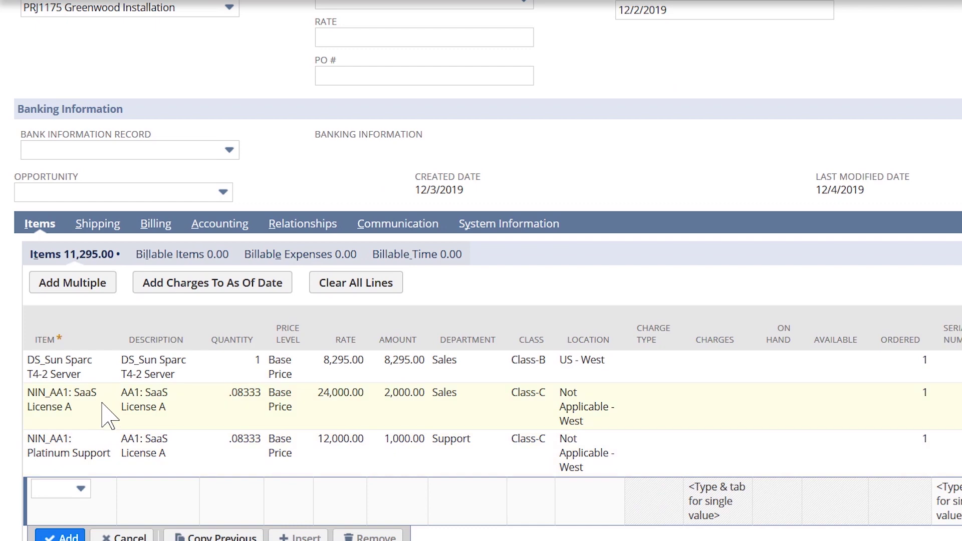
scroll(45, 371, up, 5)
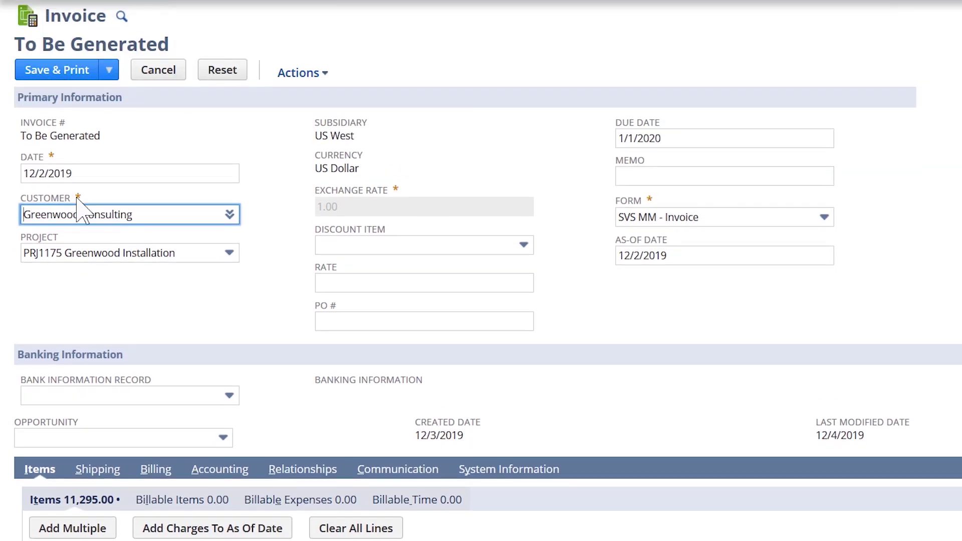
click(109, 71)
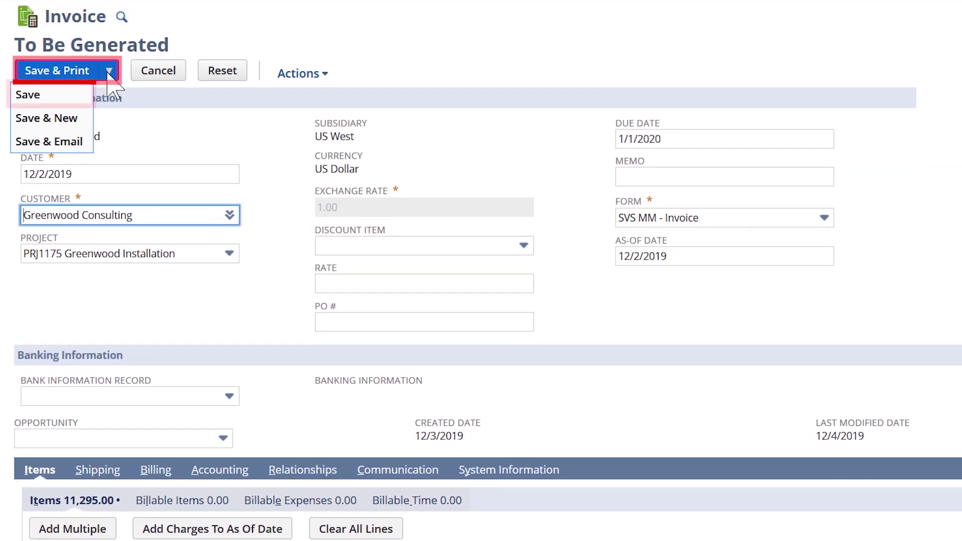
click(62, 96)
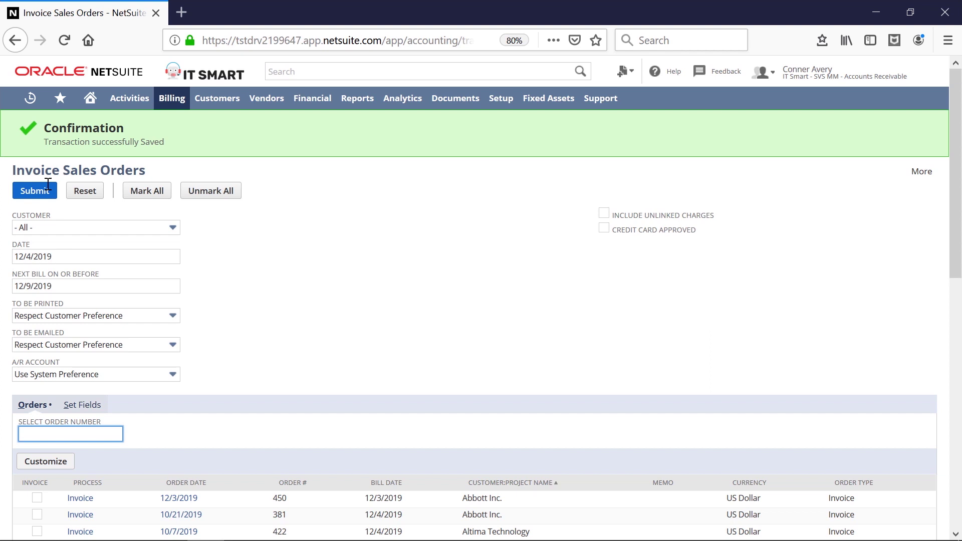
- Search globally for 'Greenwoo' and open the Greenwood Consulting customer record
click(290, 69)
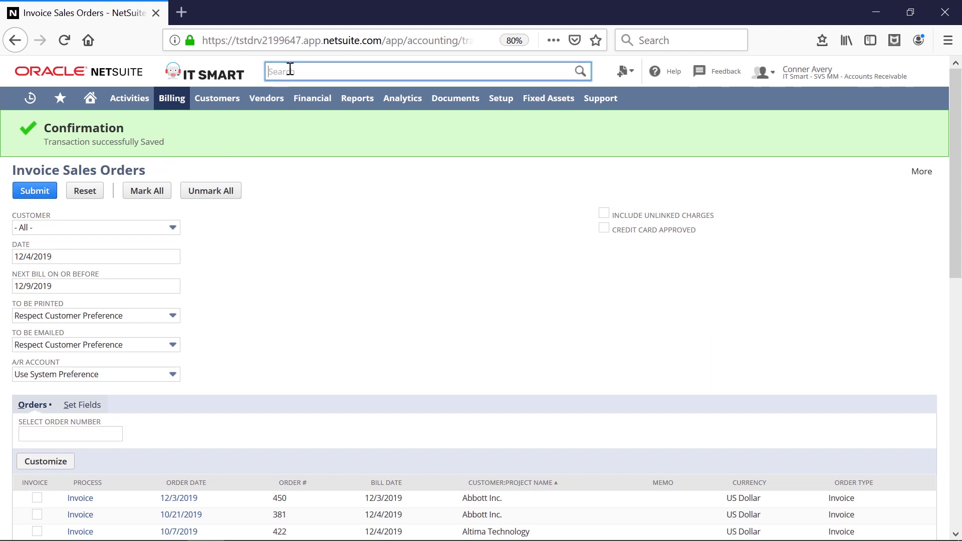
text(Greenwood)
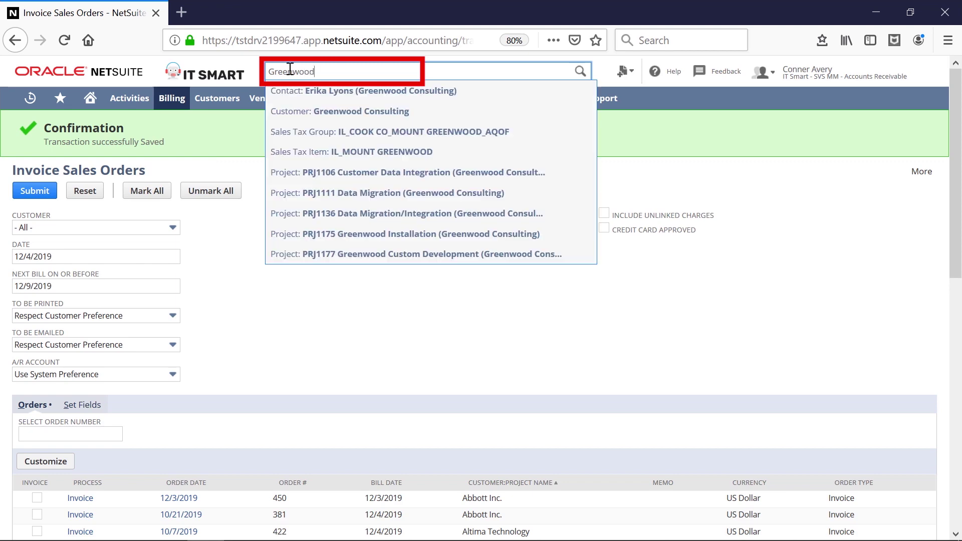
click(331, 103)
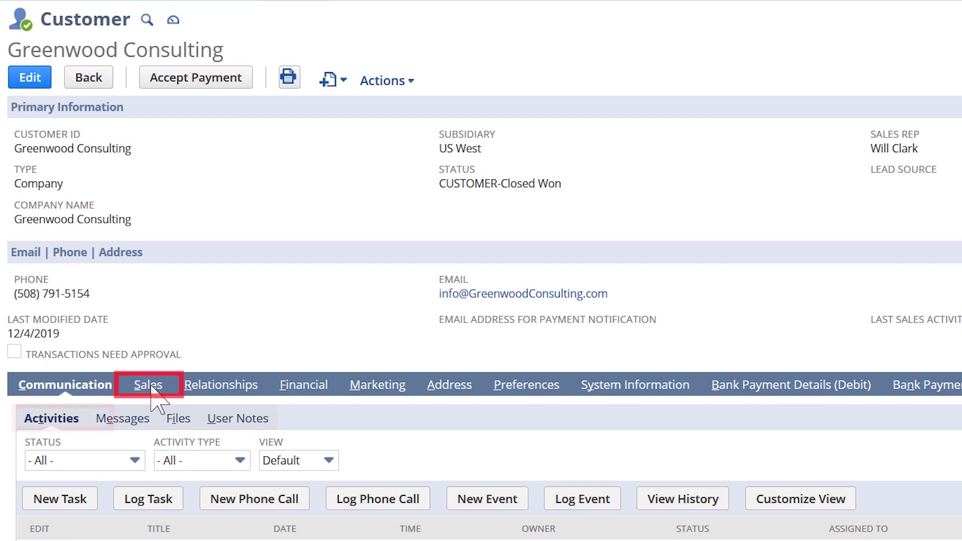
- Filter the customer's sales transactions to invoices and open invoice 348
click(150, 384)
click(145, 462)
scroll(182, 434, down, 2)
click(155, 387)
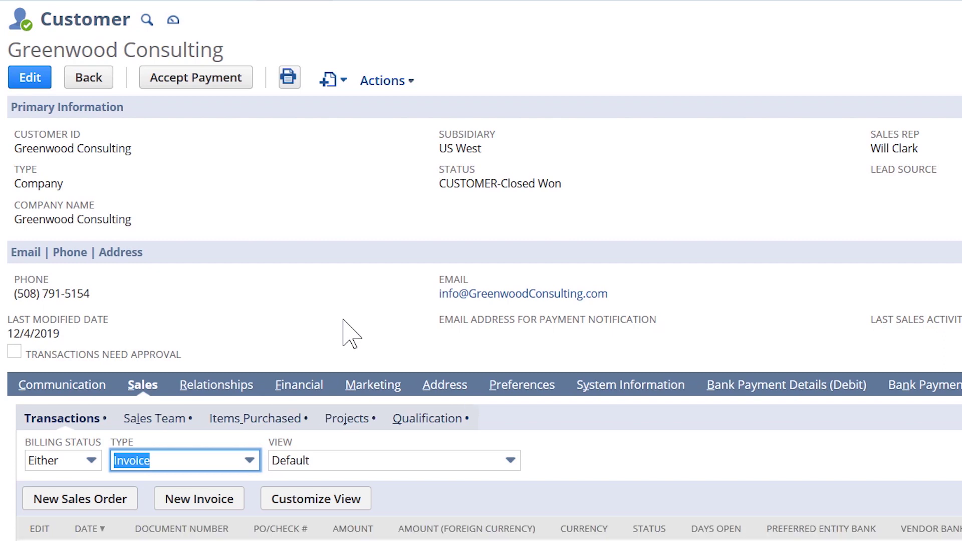
scroll(350, 334, down, 2)
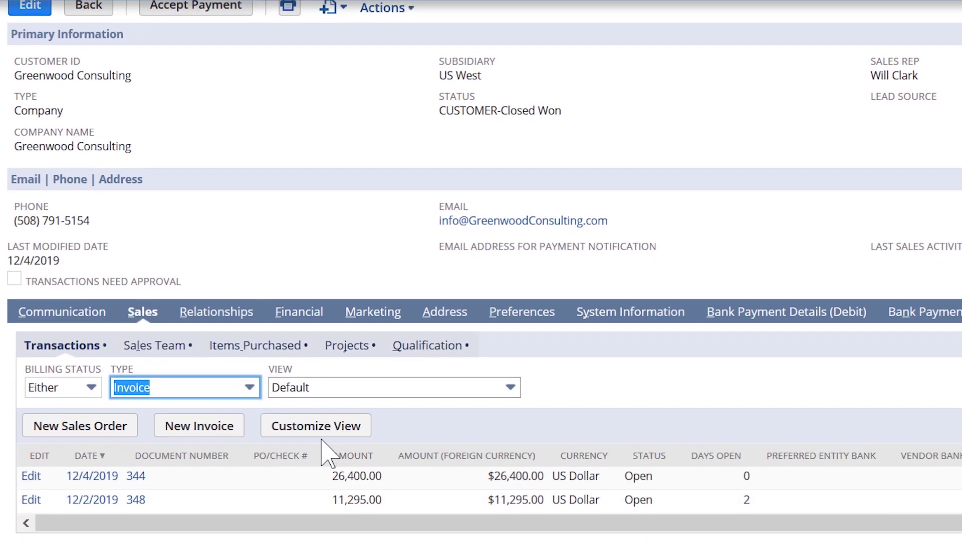
click(136, 500)
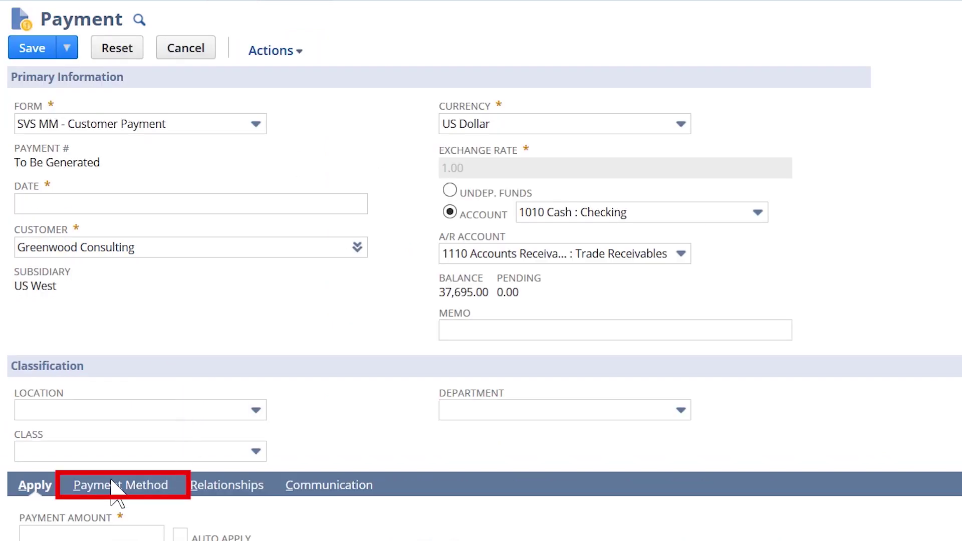
- Pay invoice 348 by check number 1 and save it as deposited payment 264
click(115, 485)
scroll(343, 448, down, 3)
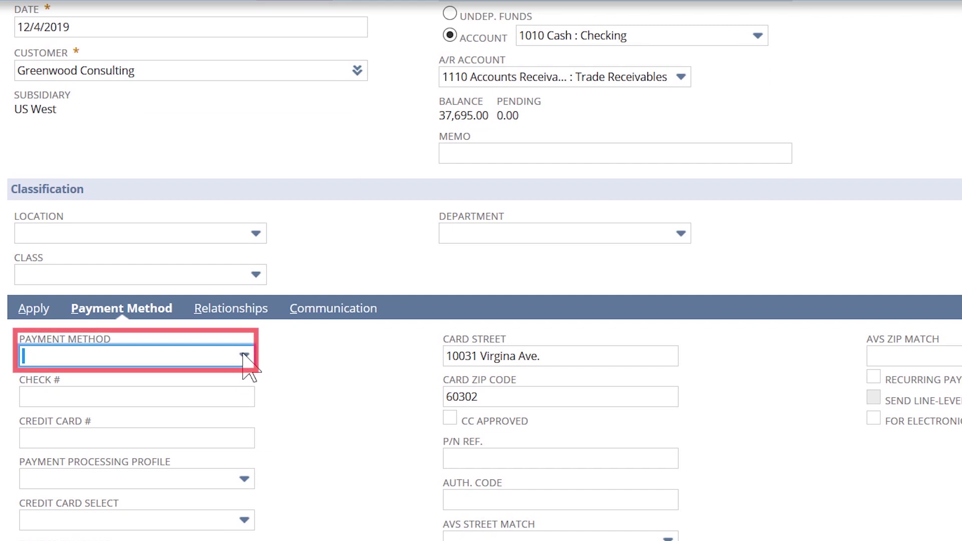
click(244, 356)
click(133, 452)
click(131, 397)
text(1234)
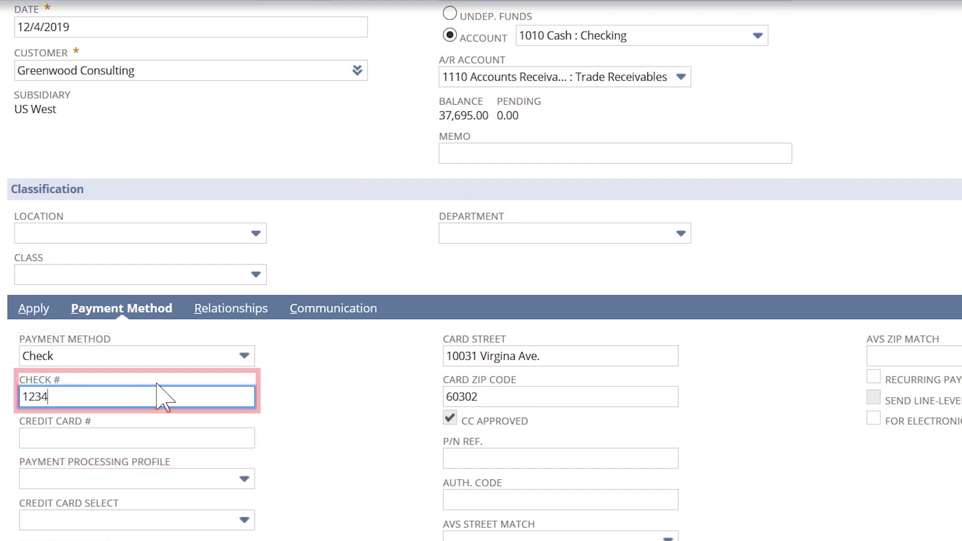
scroll(161, 391, up, 4)
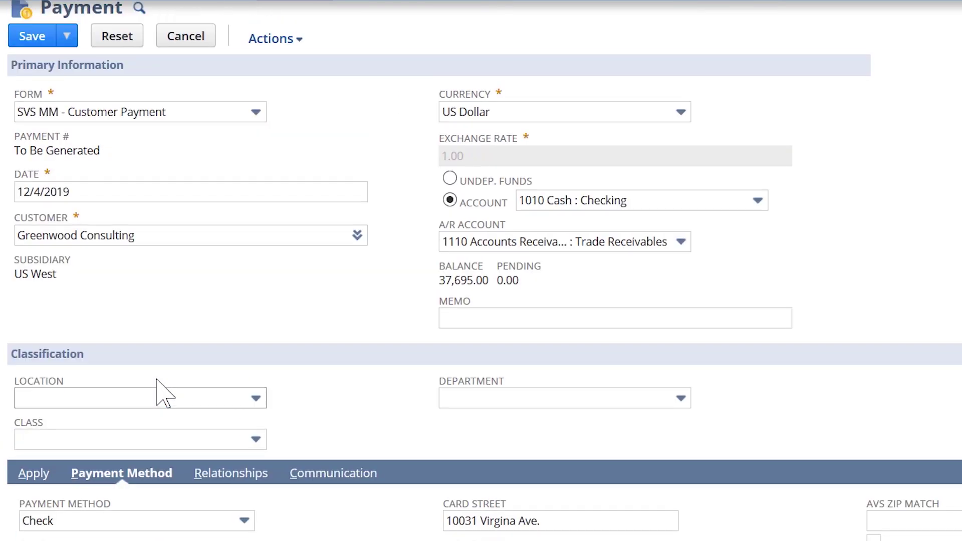
click(35, 55)
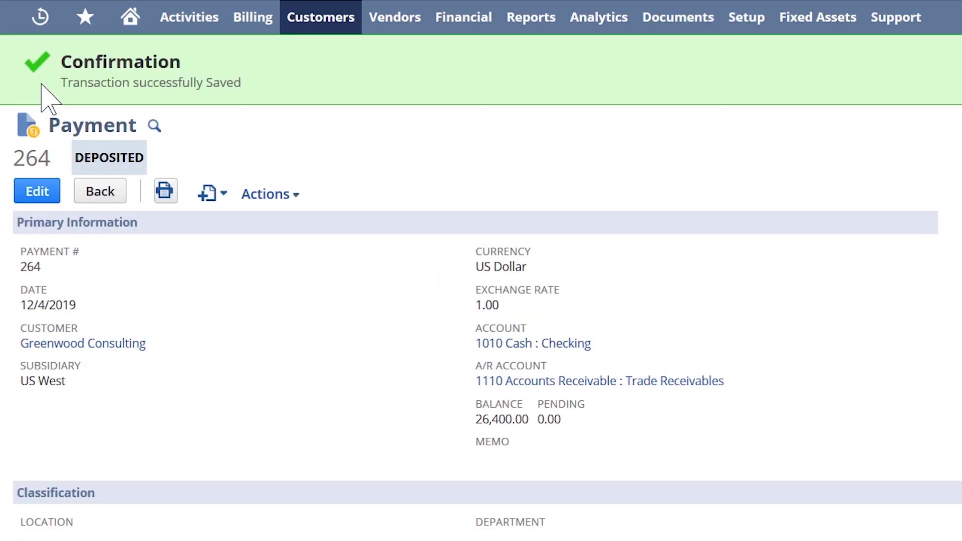
mouse_move(87, 23)
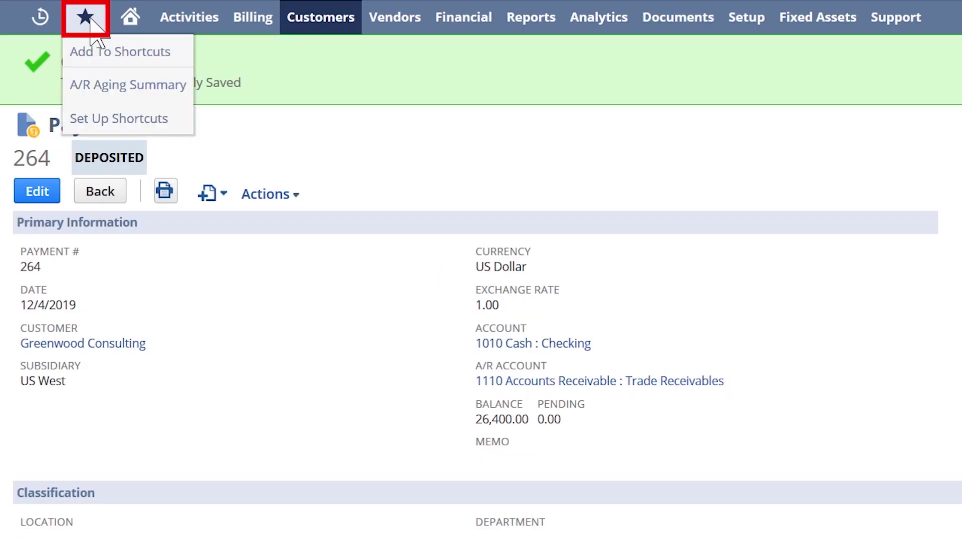
- Run the A/R Aging Summary and drill into Davidson Supplies' $9,093.00 over-90-day balance
click(90, 85)
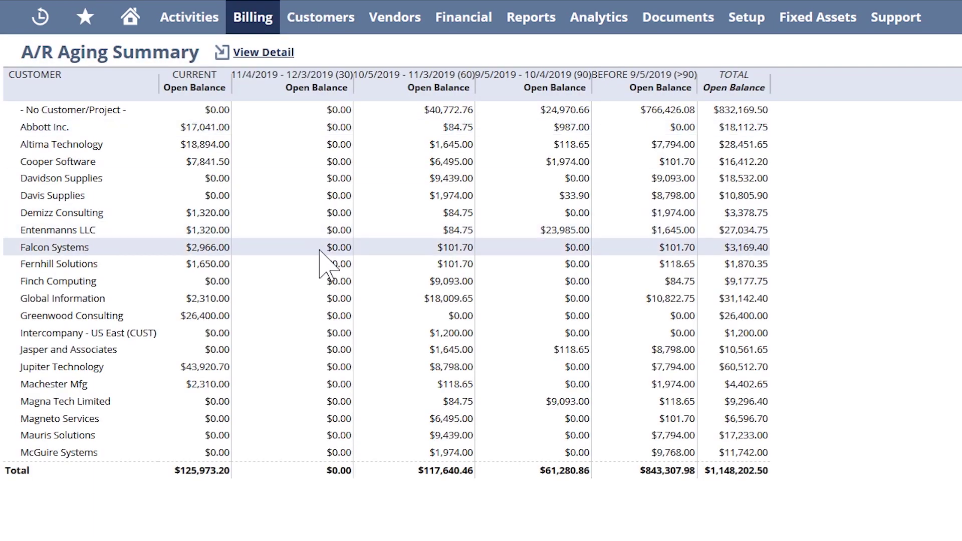
scroll(387, 360, down, 3)
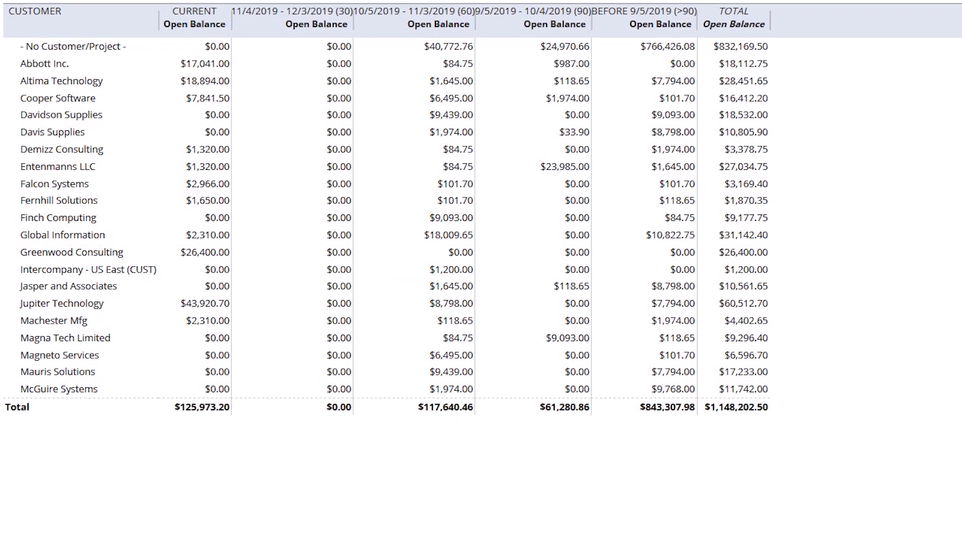
click(519, 488)
click(517, 489)
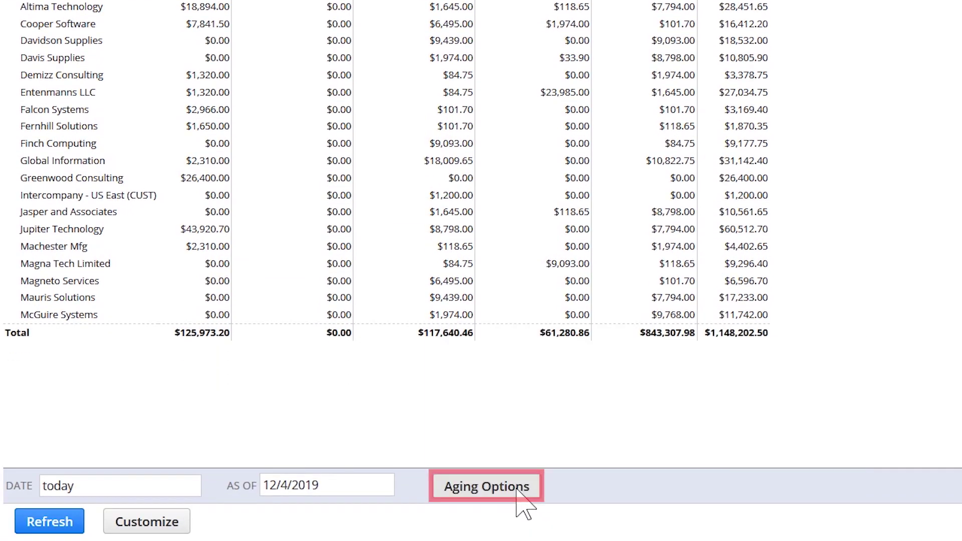
scroll(672, 130, up, 4)
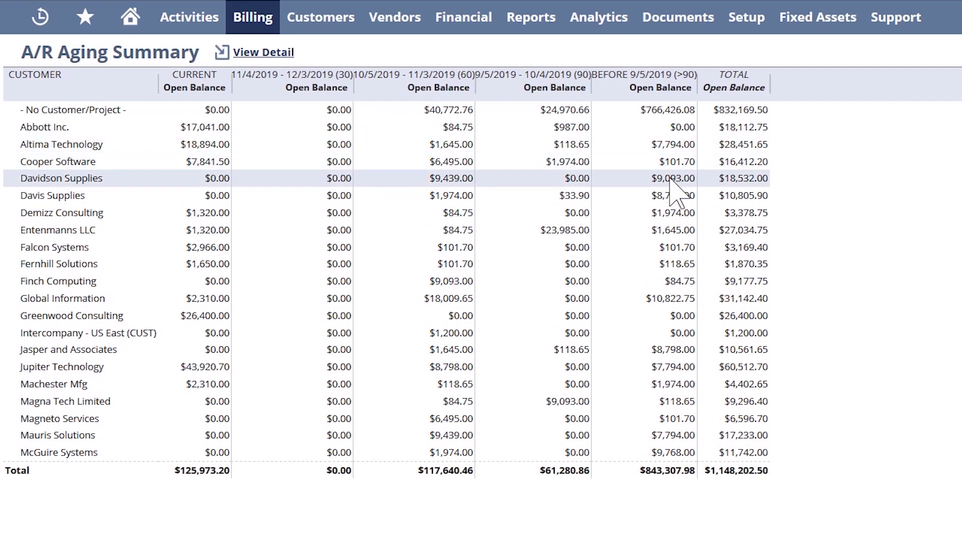
click(460, 177)
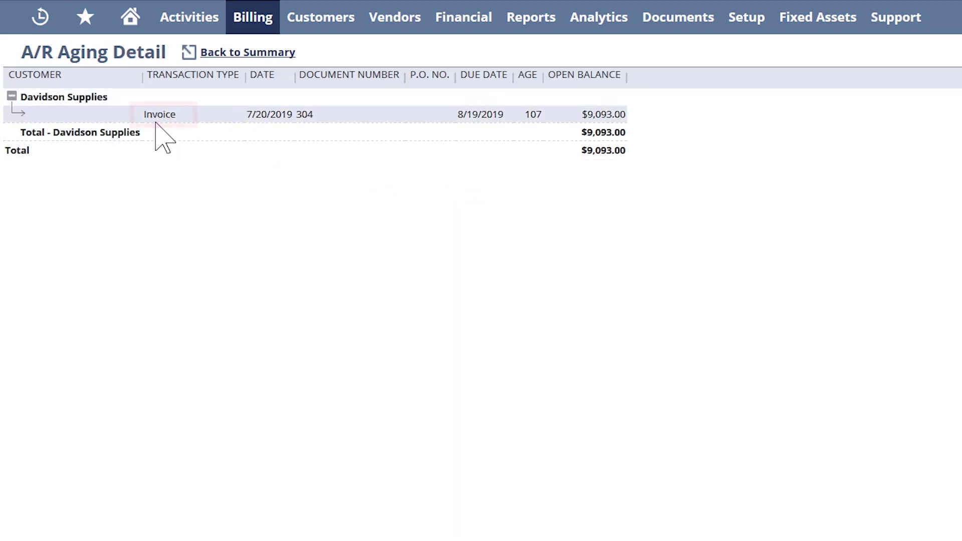
- From invoice 304, create a new email using the First Email - Payment over 90 Days template
click(161, 115)
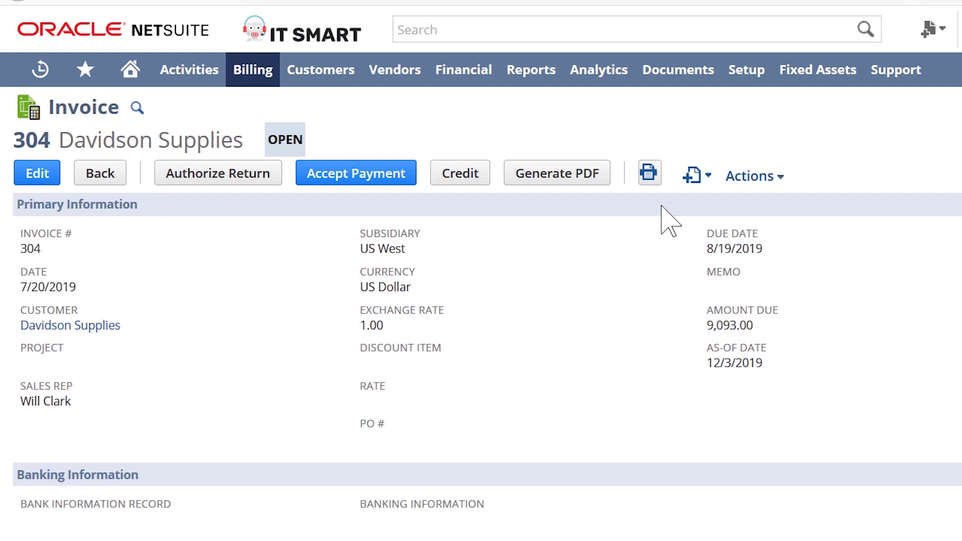
mouse_move(693, 176)
click(689, 241)
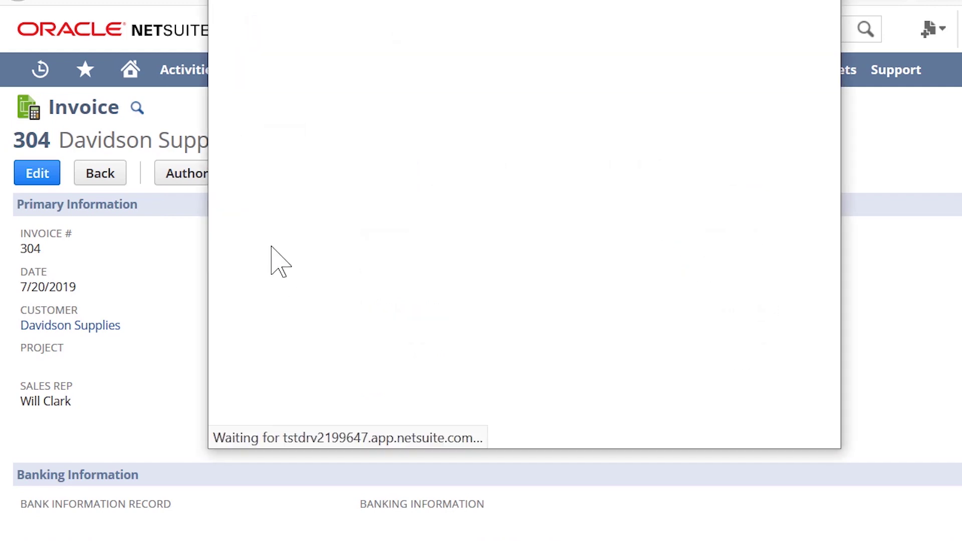
click(350, 94)
click(357, 145)
click(355, 208)
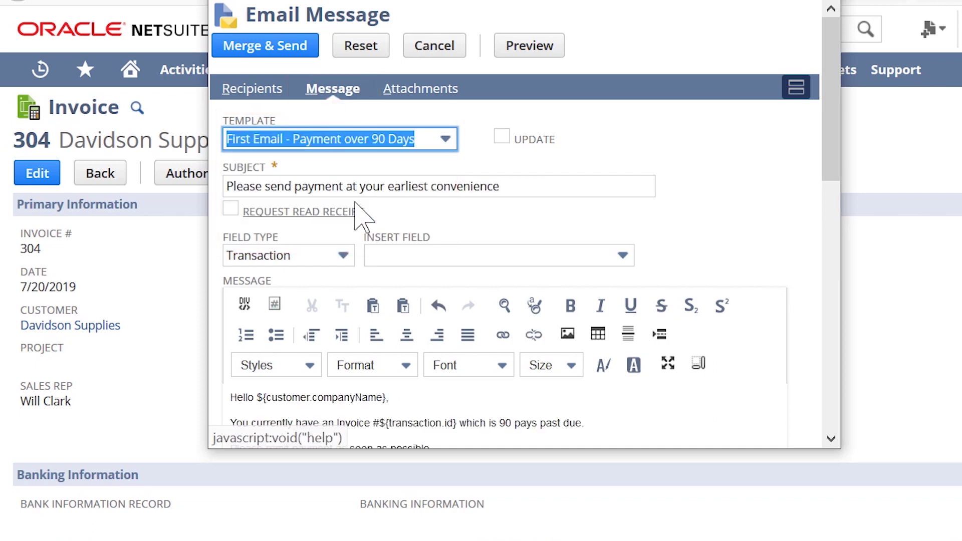